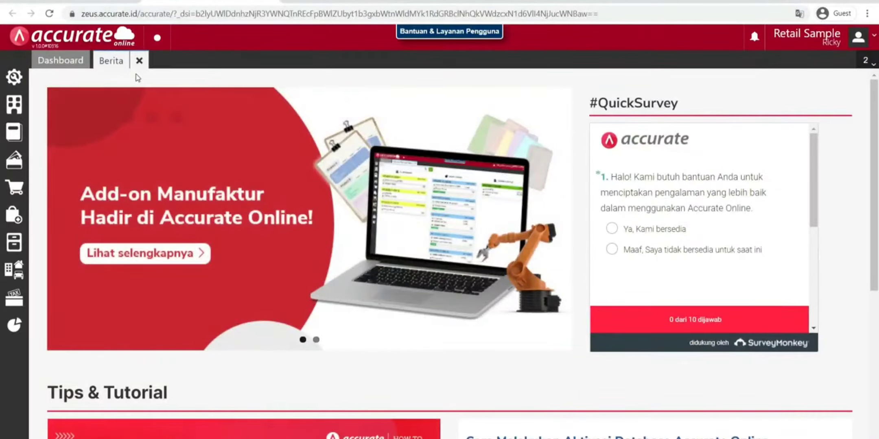
- Start a new sales invoice (Faktur Penjualan) for the customer Abadi Phone Center
{"action": "left_click", "coordinate": [14, 187]}
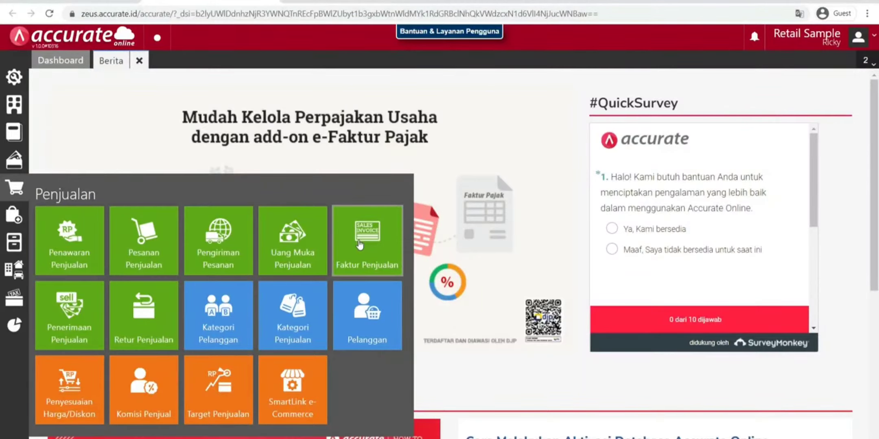
{"action": "left_click", "coordinate": [360, 243]}
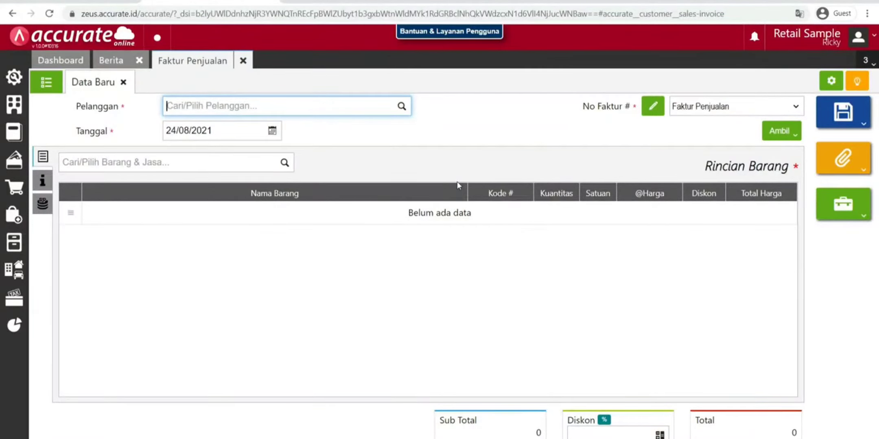
{"action": "left_click", "coordinate": [403, 106]}
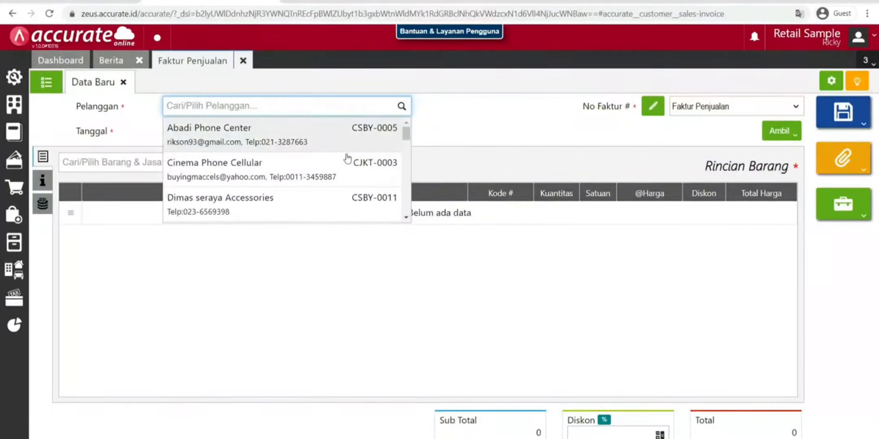
{"action": "left_click", "coordinate": [364, 124]}
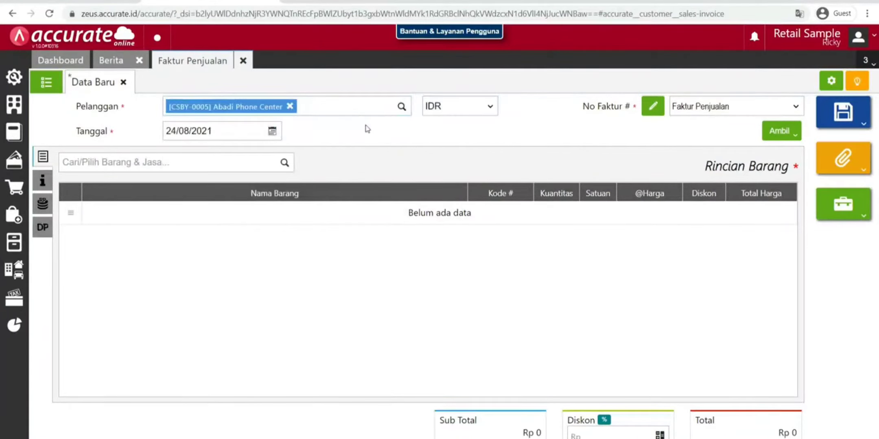
- Add the item Anti Gores Iphone 5S to the invoice with a quantity of 20 PCS
{"action": "left_click", "coordinate": [284, 164]}
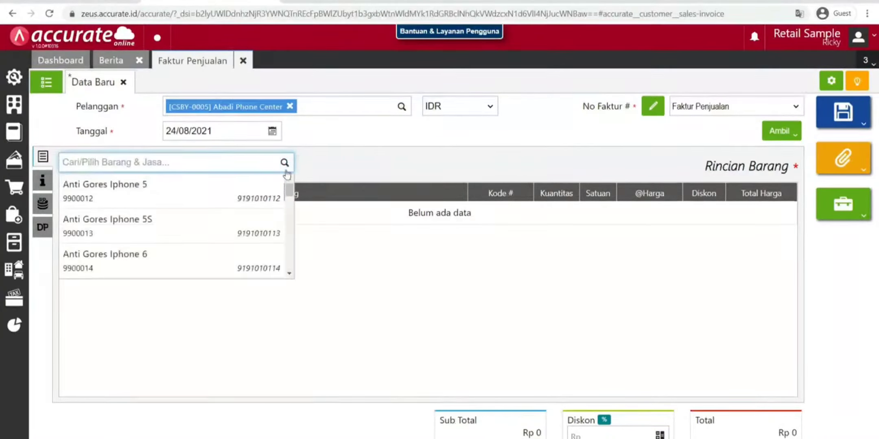
{"action": "left_click", "coordinate": [258, 215]}
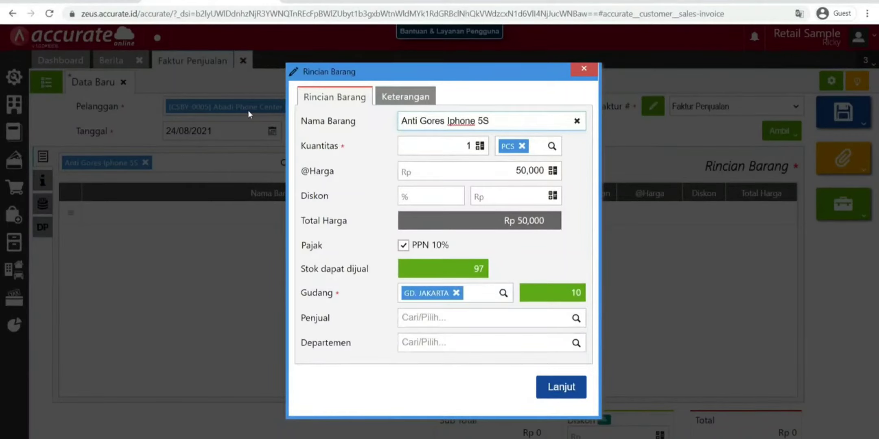
{"action": "key", "text": "Tab"}
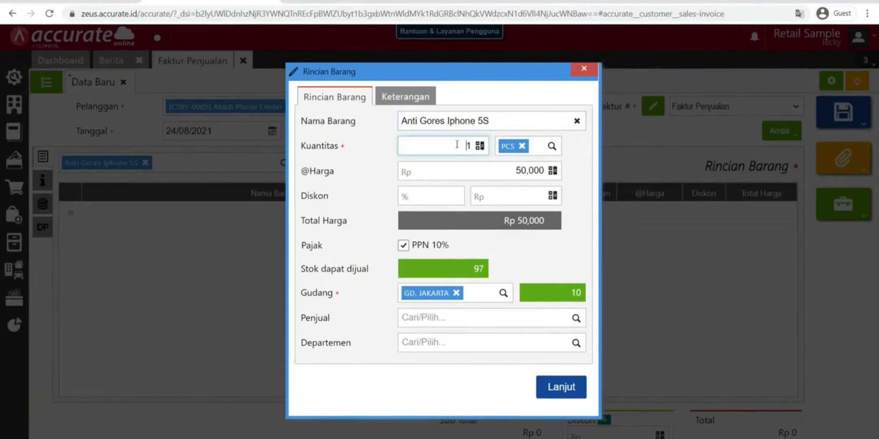
{"action": "type", "text": "20"}
{"action": "left_click", "coordinate": [561, 387]}
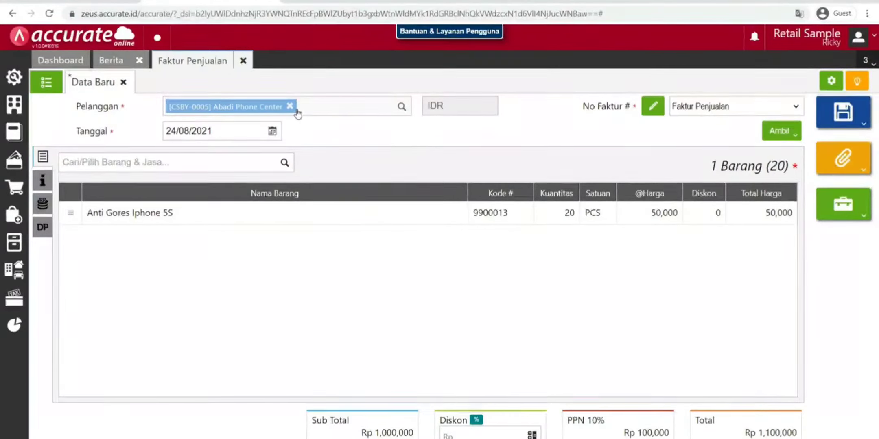
- Review the invoice's Info lainnya details, including the tax, branch, shipping, payment terms and description fields
{"action": "left_click", "coordinate": [43, 183]}
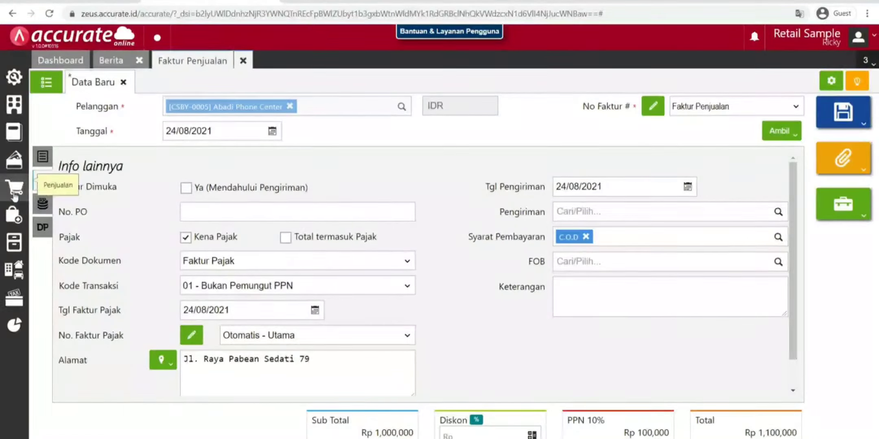
{"action": "mouse_move", "coordinate": [16, 189]}
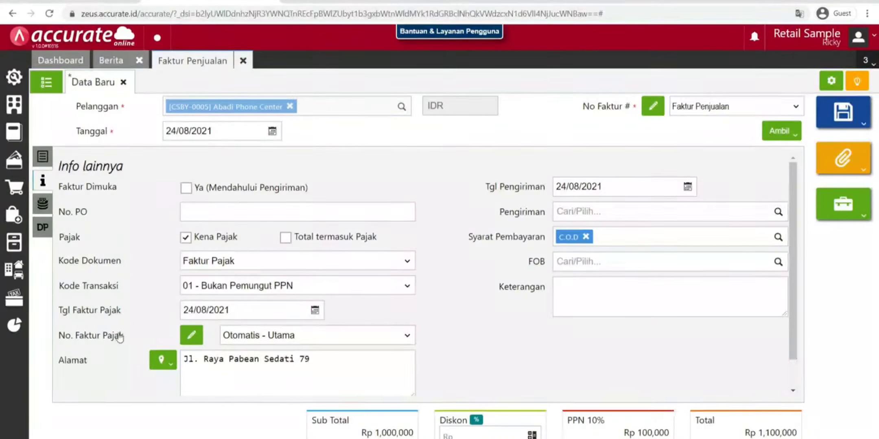
{"action": "scroll", "coordinate": [309, 362], "scroll_direction": "down", "scroll_amount": 1}
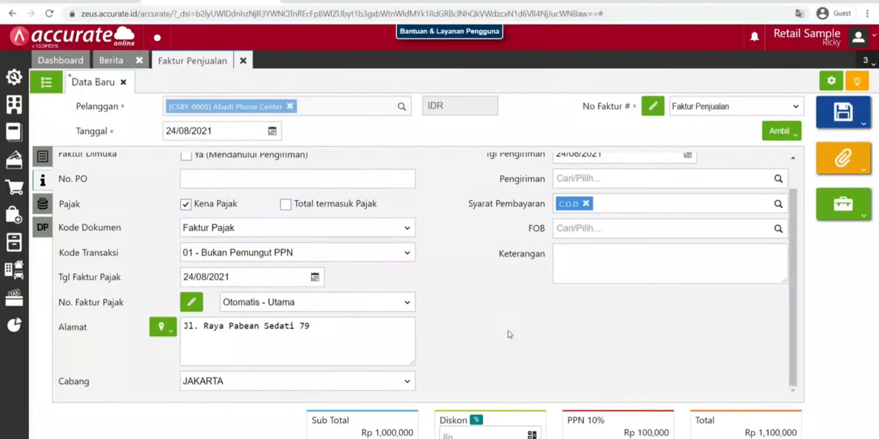
{"action": "scroll", "coordinate": [512, 334], "scroll_direction": "up", "scroll_amount": 1}
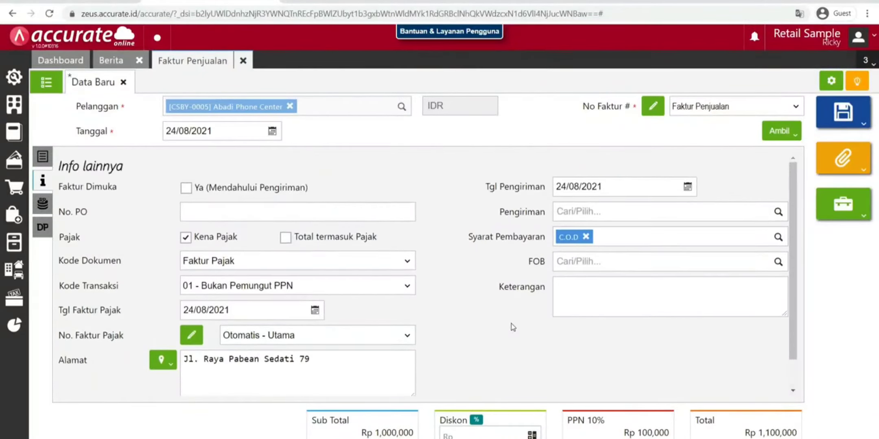
{"action": "left_click", "coordinate": [775, 213]}
{"action": "left_click", "coordinate": [584, 301]}
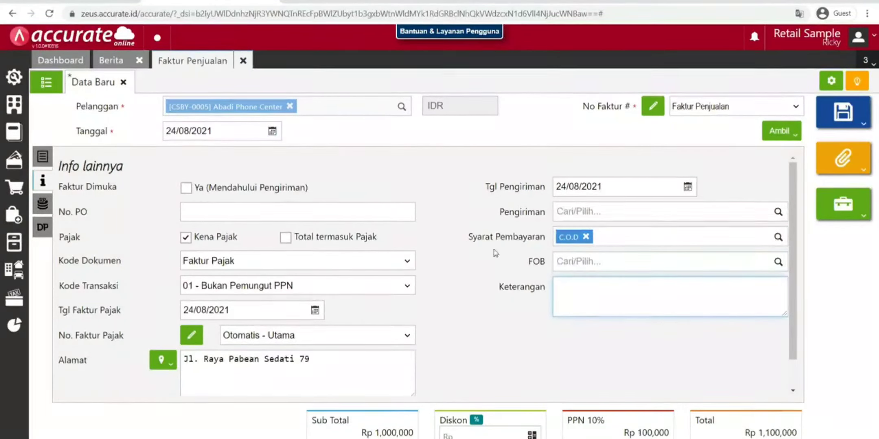
{"action": "left_click", "coordinate": [488, 303]}
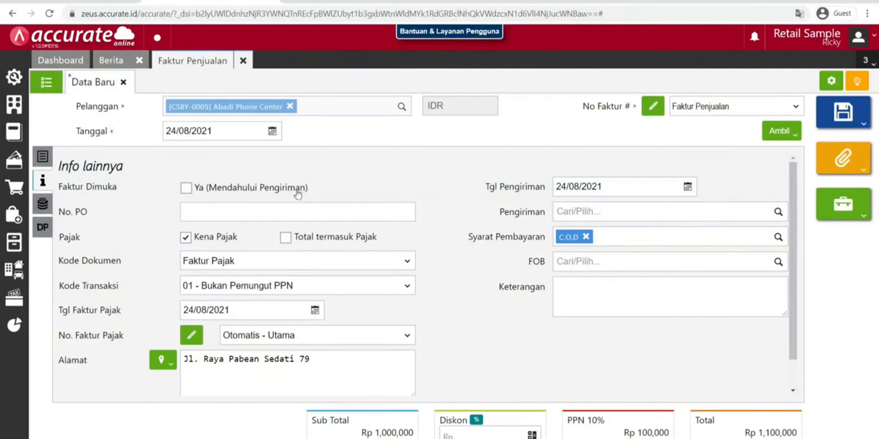
- Look through the invoice's Biaya Lainnya, item details and Uang Muka sections, and look up down payments available for the customer
{"action": "left_click", "coordinate": [42, 203]}
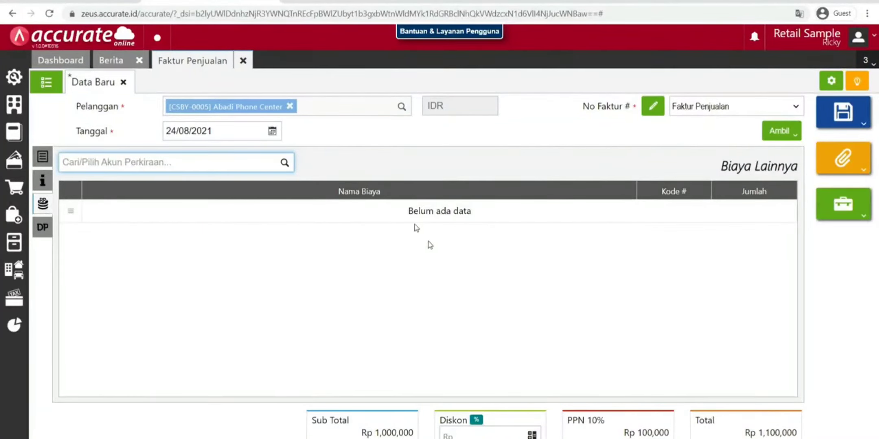
{"action": "left_click", "coordinate": [42, 157]}
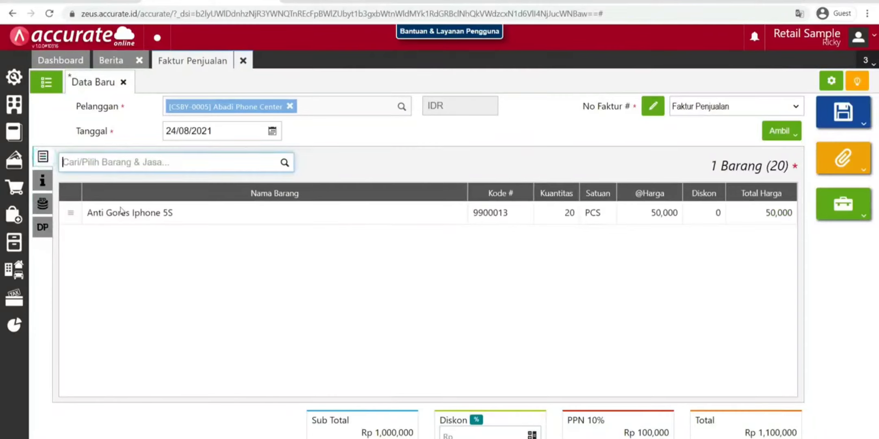
{"action": "left_click", "coordinate": [44, 228]}
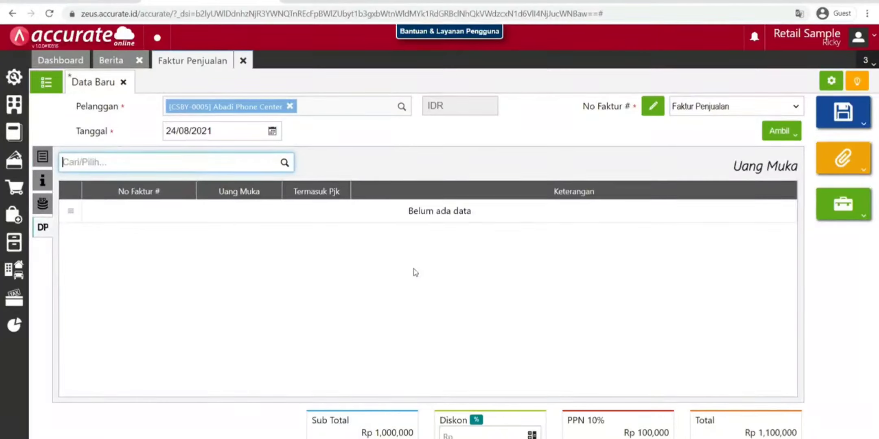
{"action": "left_click", "coordinate": [199, 231]}
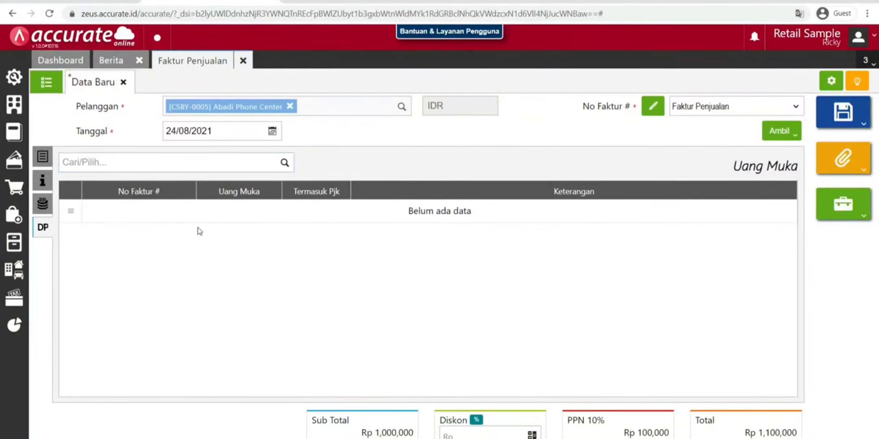
{"action": "left_click", "coordinate": [285, 164]}
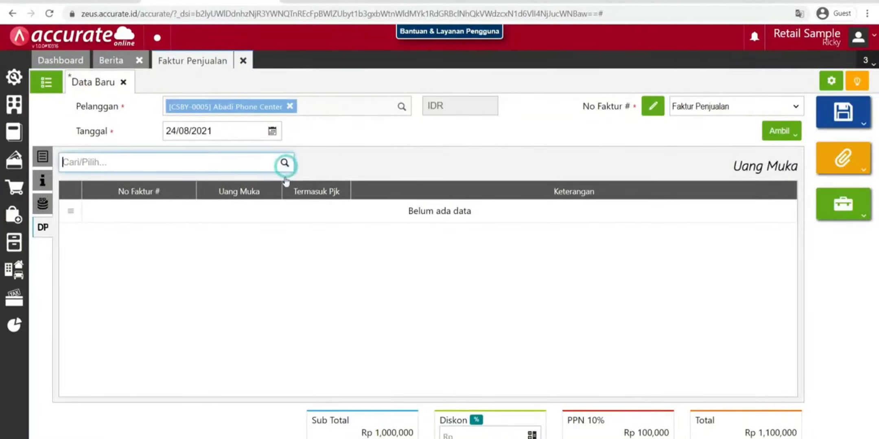
{"action": "left_click", "coordinate": [345, 274]}
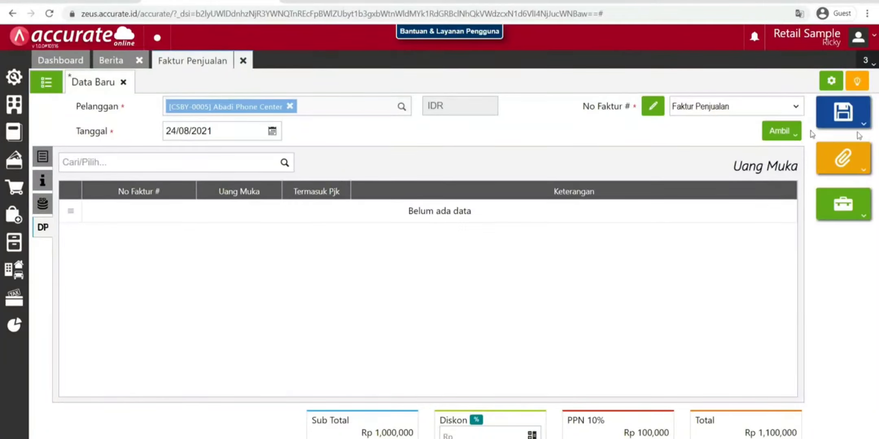
- View the Dokumen Transaksi attachment options for the invoice and close them without attaching a file
{"action": "left_click", "coordinate": [846, 110]}
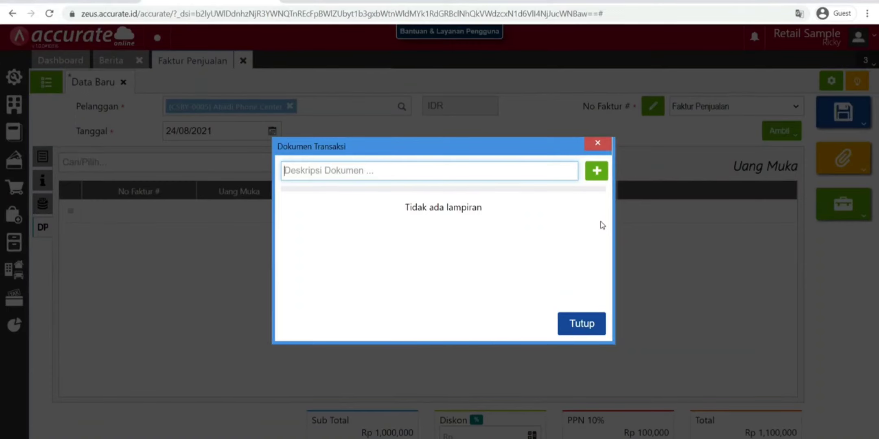
{"action": "left_click", "coordinate": [596, 179]}
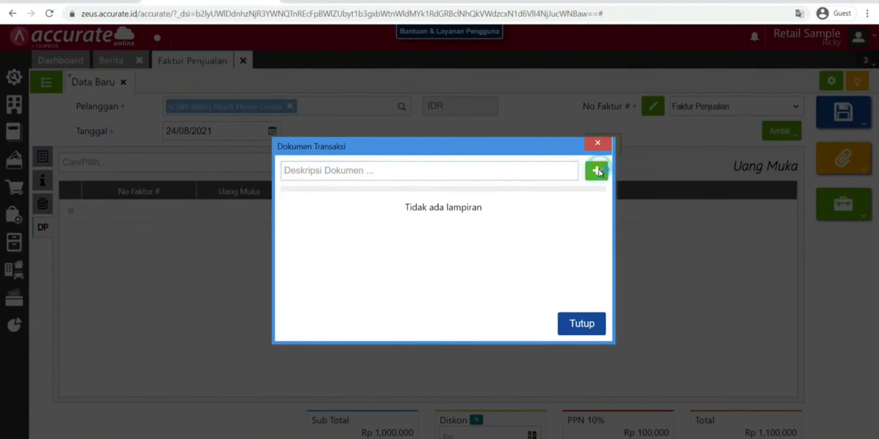
{"action": "left_click", "coordinate": [548, 110]}
{"action": "left_click", "coordinate": [593, 151]}
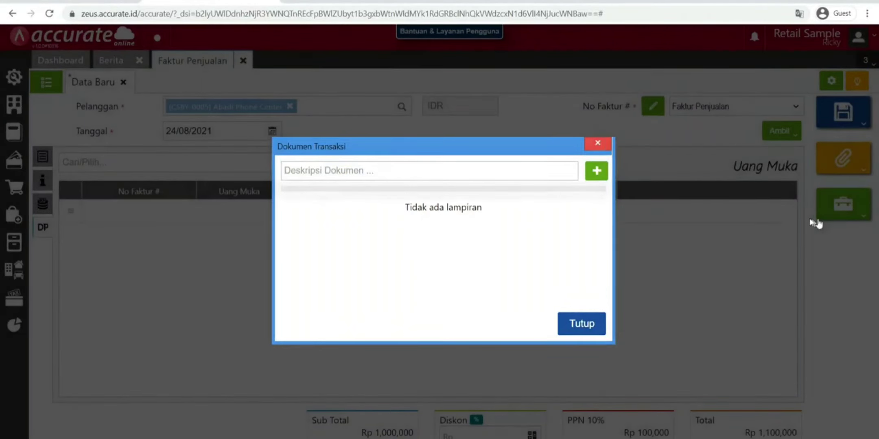
- View the Ajukan Persetujuan approval request form for the invoice and close it without submitting
{"action": "mouse_move", "coordinate": [835, 205]}
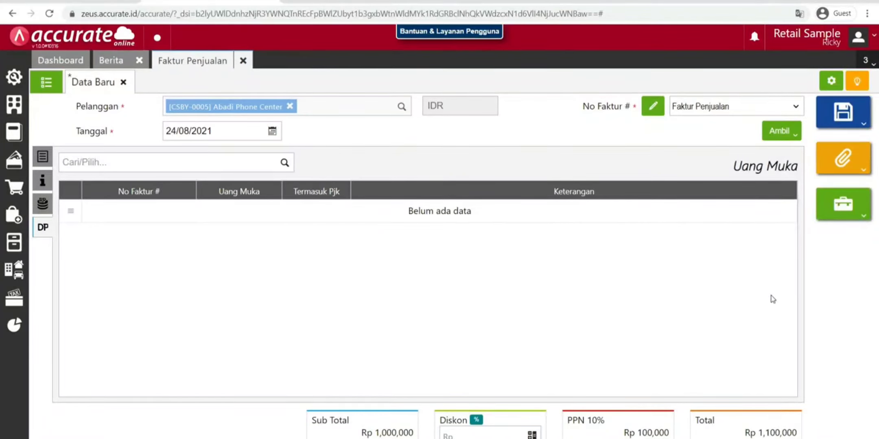
{"action": "mouse_move", "coordinate": [846, 132]}
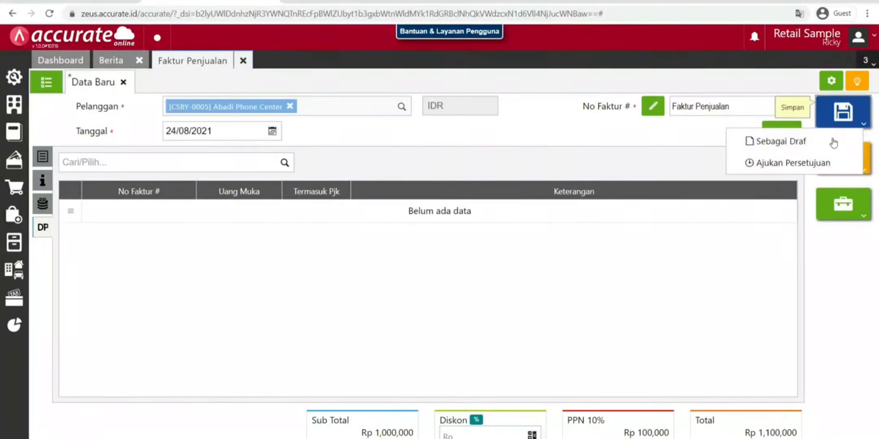
{"action": "left_click", "coordinate": [819, 163]}
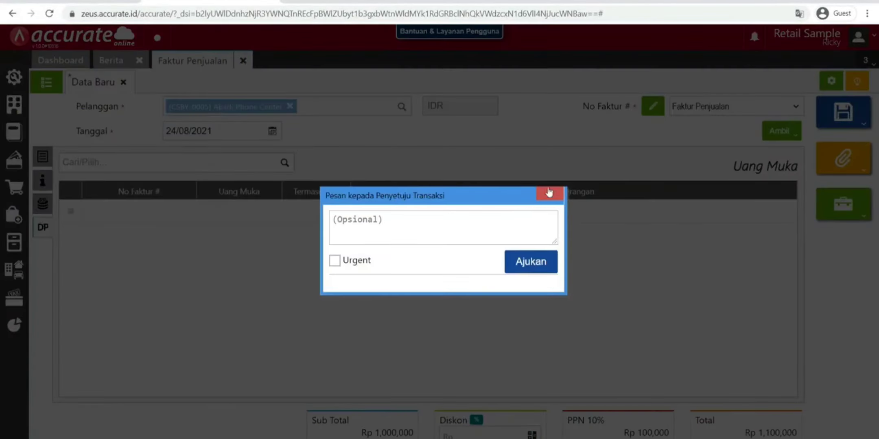
{"action": "left_click", "coordinate": [548, 263]}
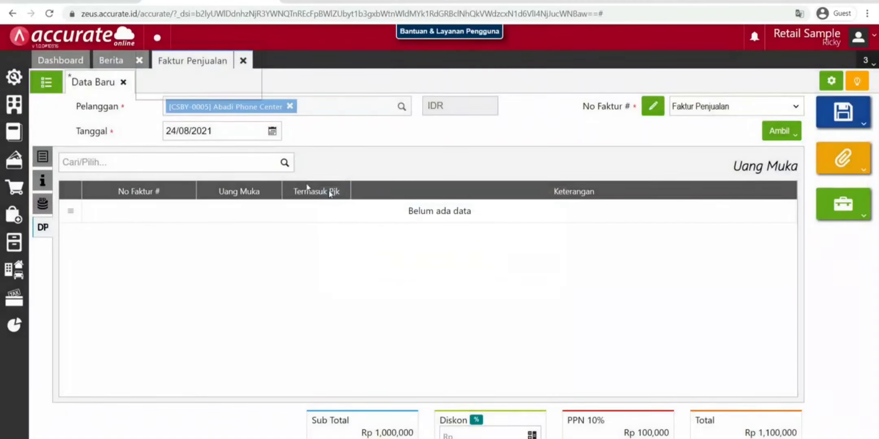
- Look through the list of existing sales invoices, checking their customers, statuses, ages and totals
{"action": "left_click", "coordinate": [47, 83]}
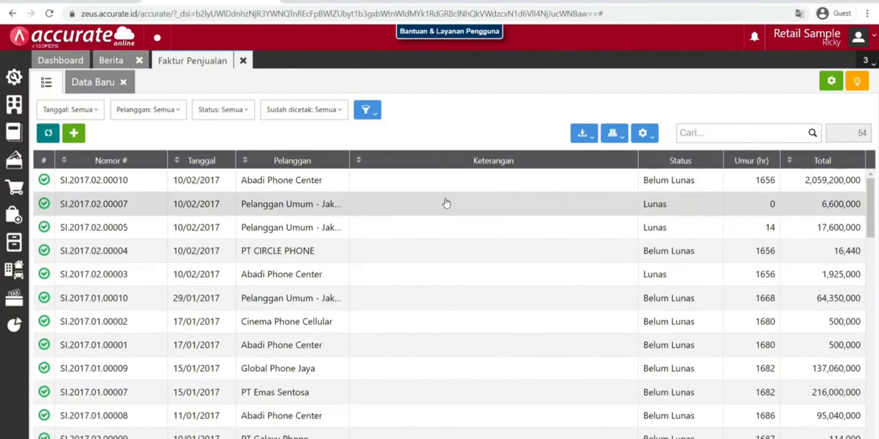
{"action": "scroll", "coordinate": [446, 203], "scroll_direction": "down", "scroll_amount": 8}
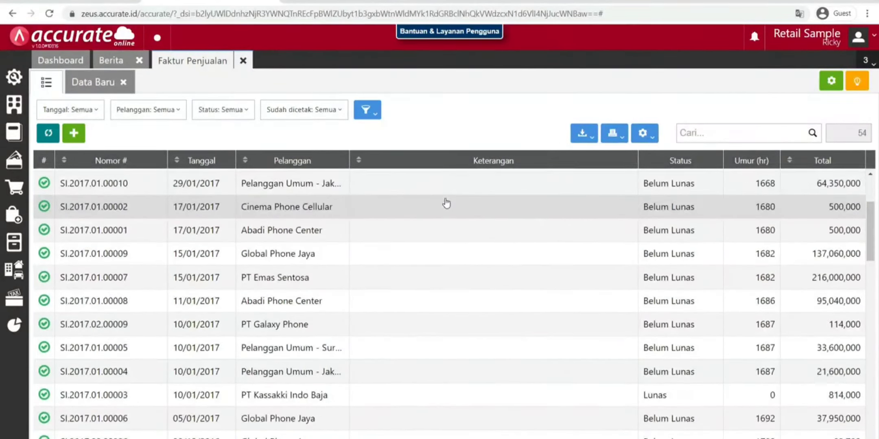
{"action": "scroll", "coordinate": [465, 359], "scroll_direction": "down", "scroll_amount": 3}
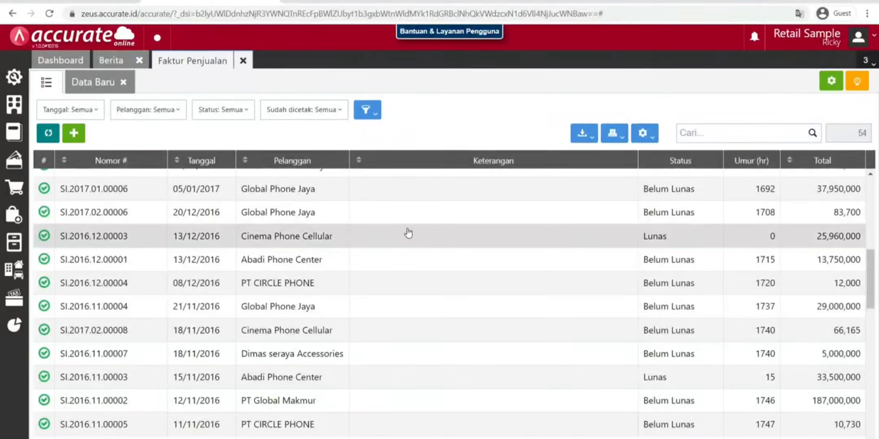
{"action": "scroll", "coordinate": [408, 232], "scroll_direction": "up", "scroll_amount": 8}
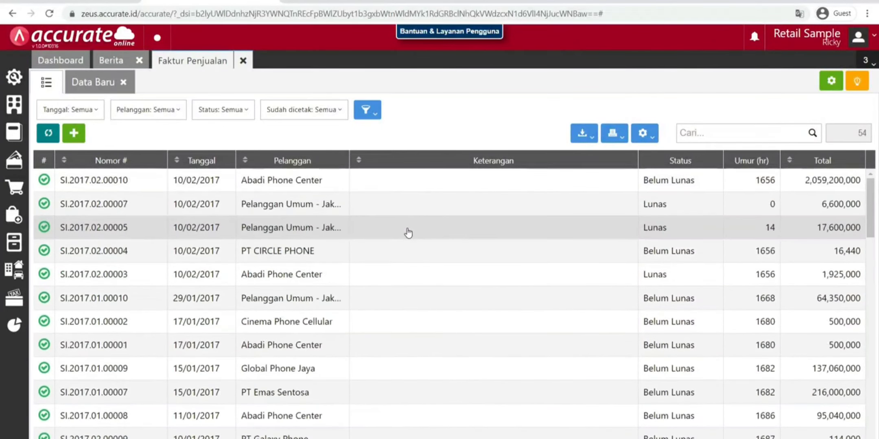